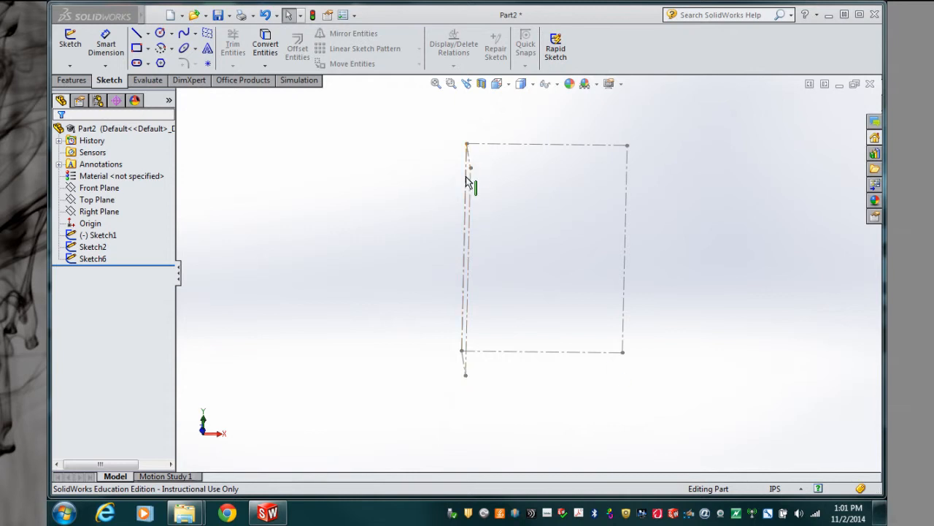
Step: Compare the Front, Top and Right planes with the construction sketches in the graphics area
click(95, 199)
click(92, 211)
click(92, 199)
click(92, 211)
click(89, 189)
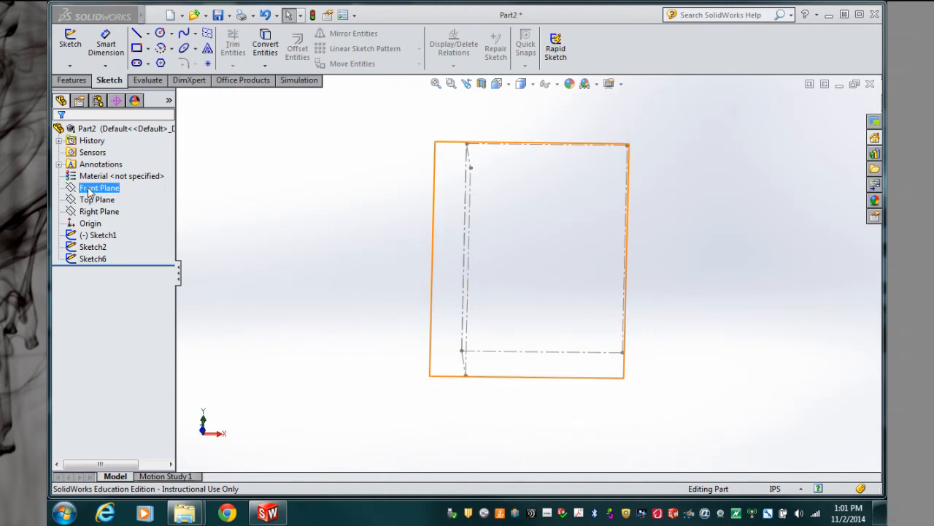
click(90, 200)
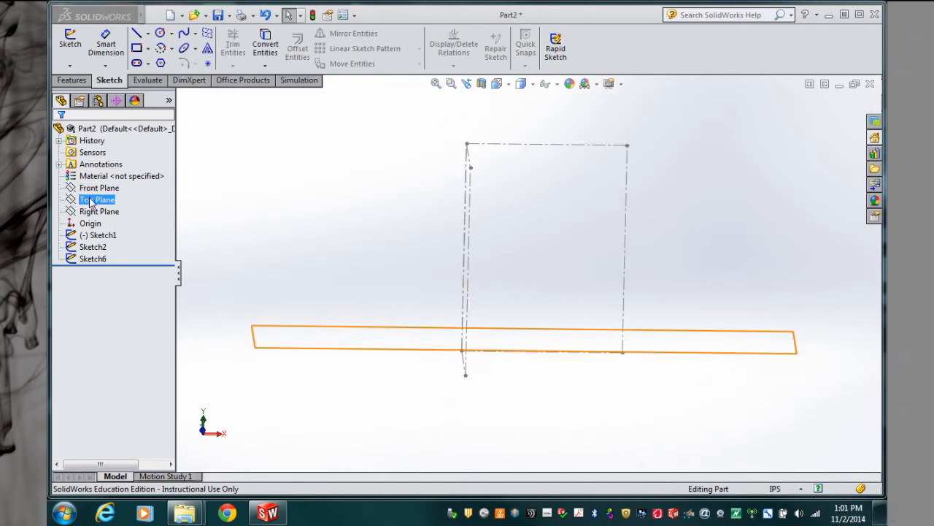
click(95, 212)
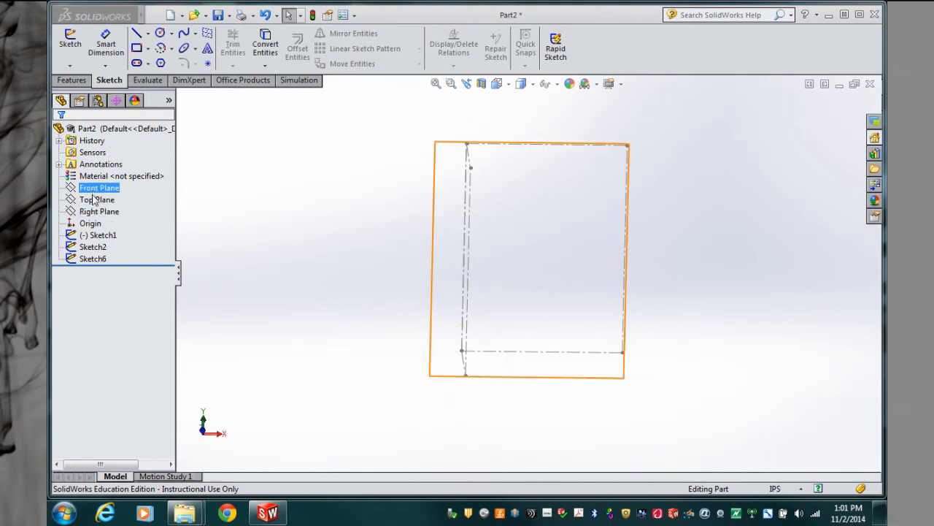
click(90, 222)
click(96, 199)
Step: Start a sketch on the Front Plane and insert the sketch picture DSCF0962 from the Side images folder
click(97, 188)
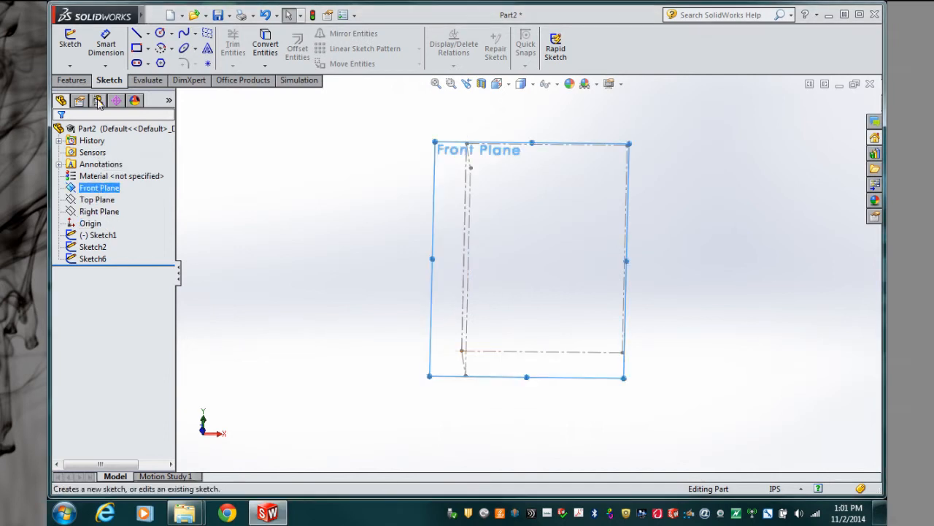
click(71, 43)
mouse_move(98, 15)
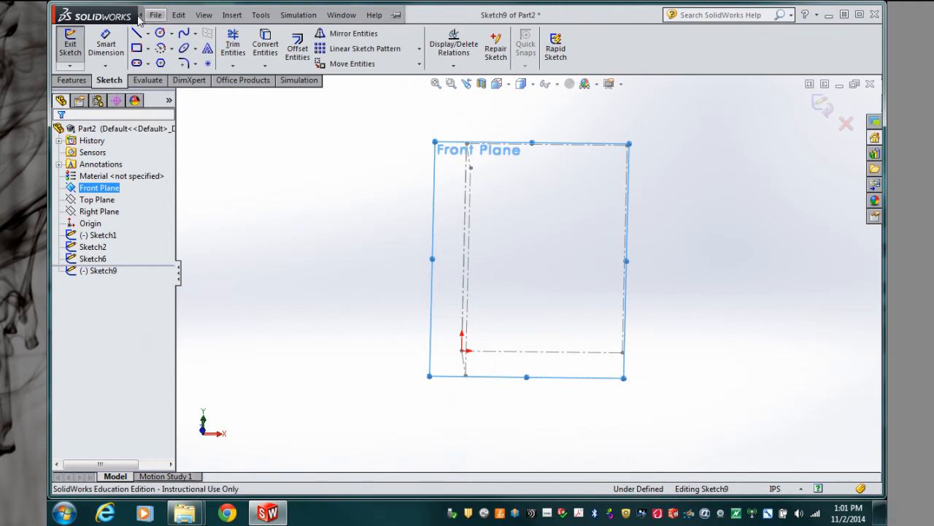
click(208, 15)
mouse_move(263, 15)
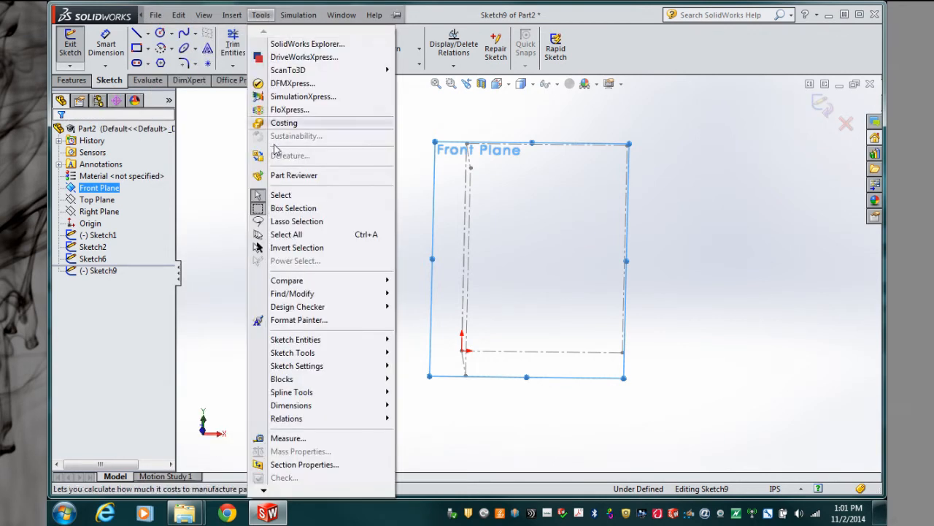
mouse_move(301, 356)
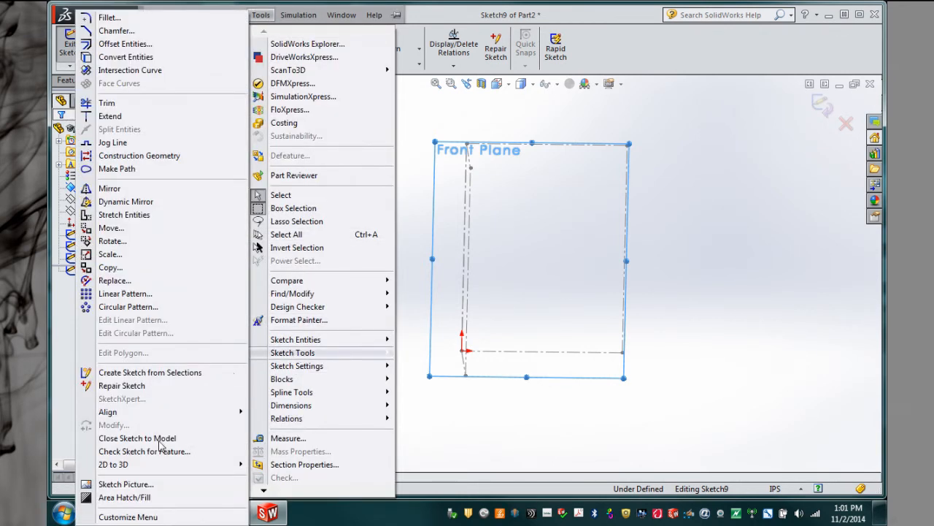
click(125, 484)
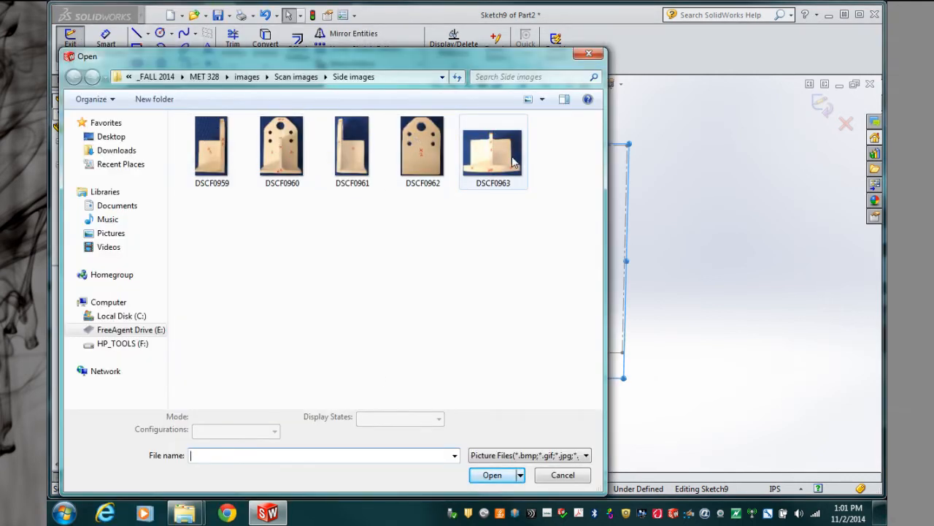
click(416, 152)
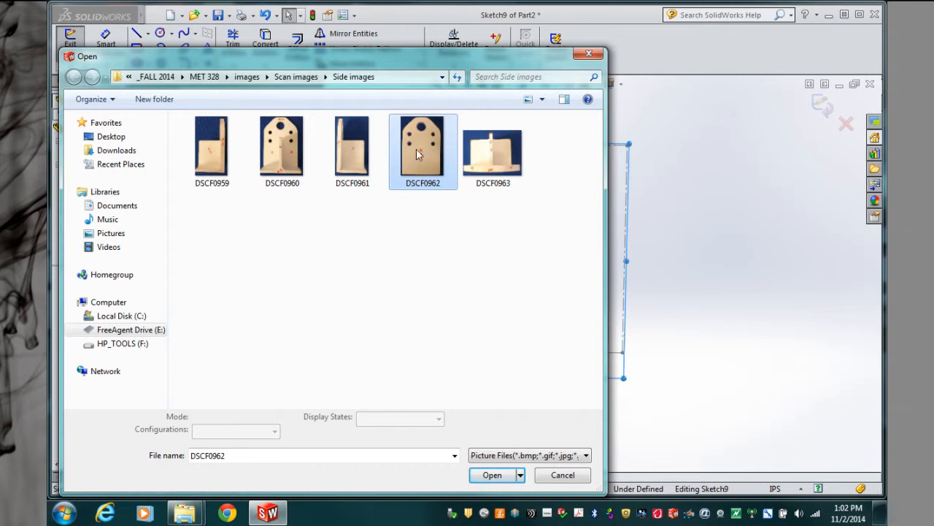
click(478, 482)
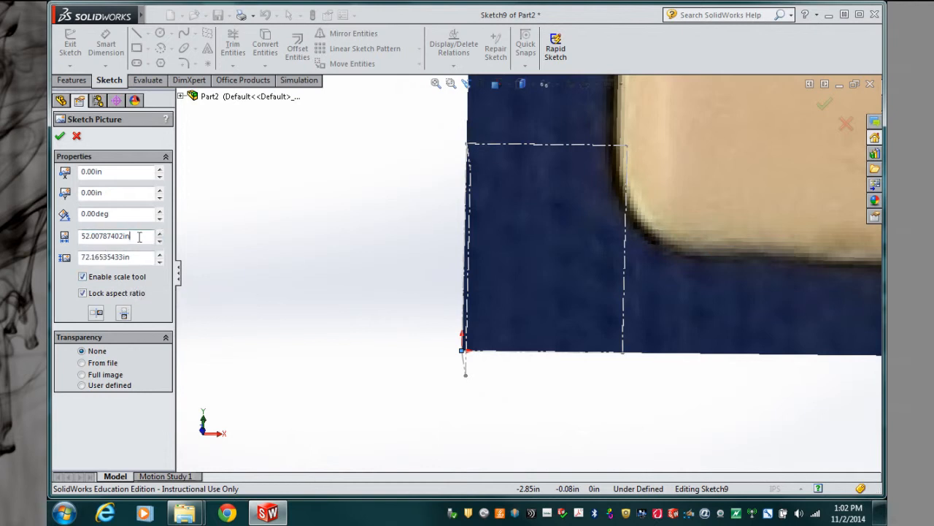
Step: Set the front picture's width to 2 in, and move and rescale it onto the construction rectangle at about 1.87 by 2.59 in
drag(151, 236, 83, 236)
text(2)
key(Return)
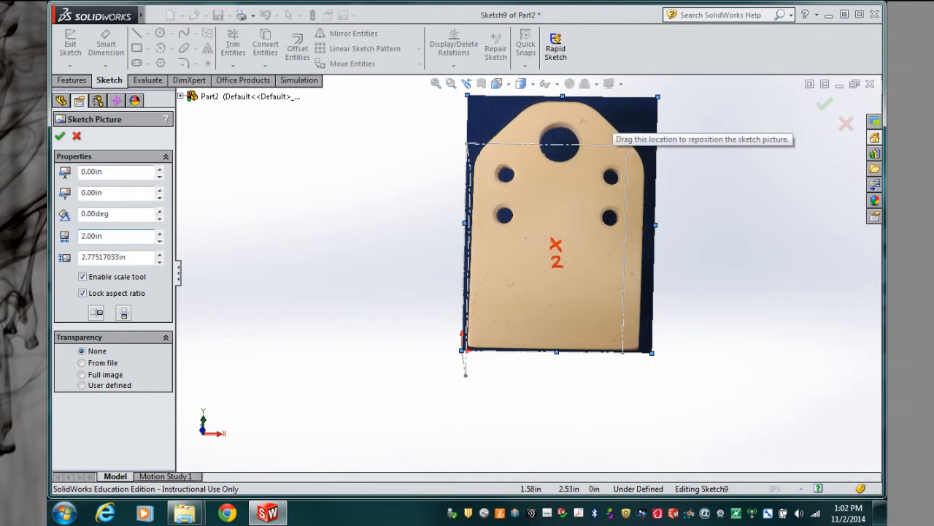
drag(658, 97, 624, 140)
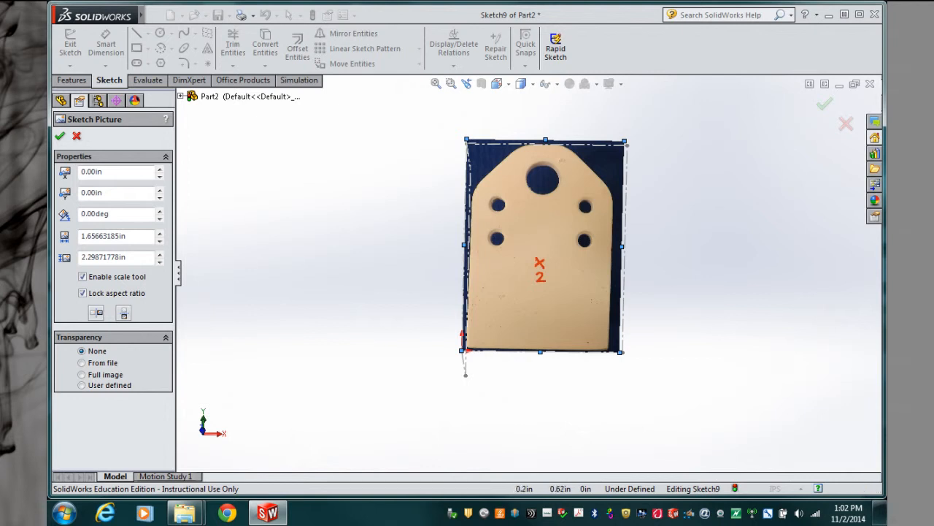
drag(510, 281, 504, 285)
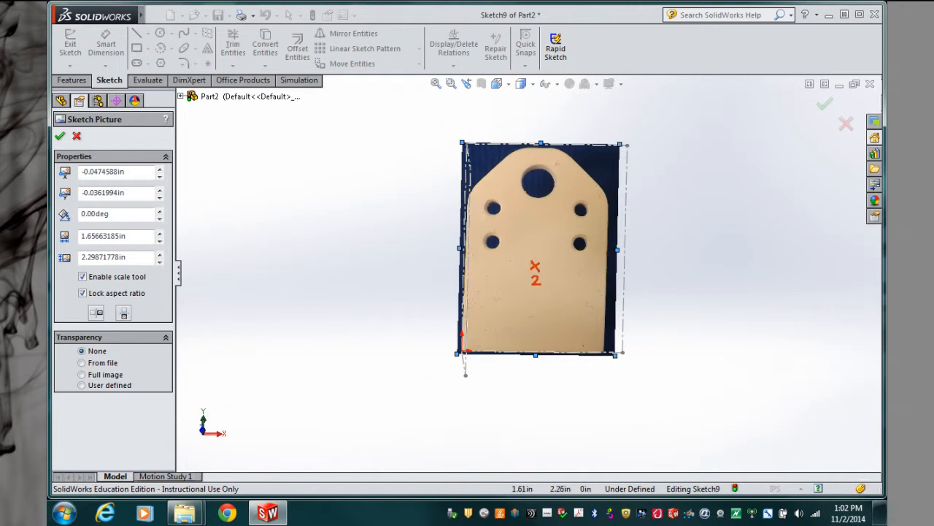
drag(620, 143, 640, 117)
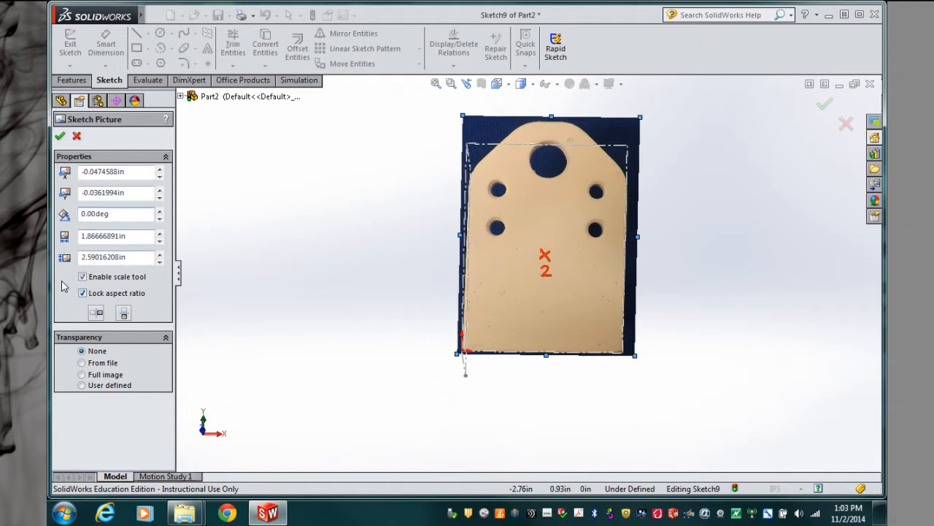
Step: Rotate the front picture by 0.50 degrees, accept its placement and exit the sketch
key(BackSpace)
key(BackSpace)
key(Return)
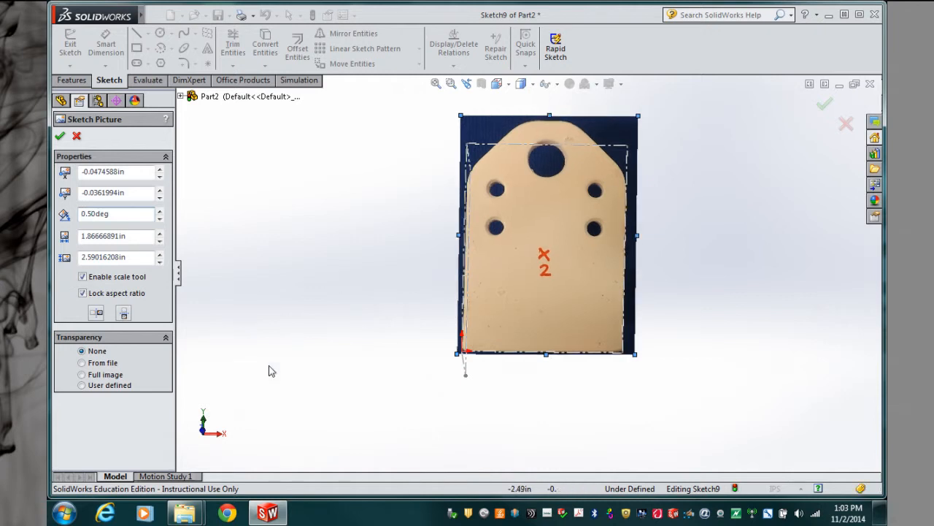
click(60, 136)
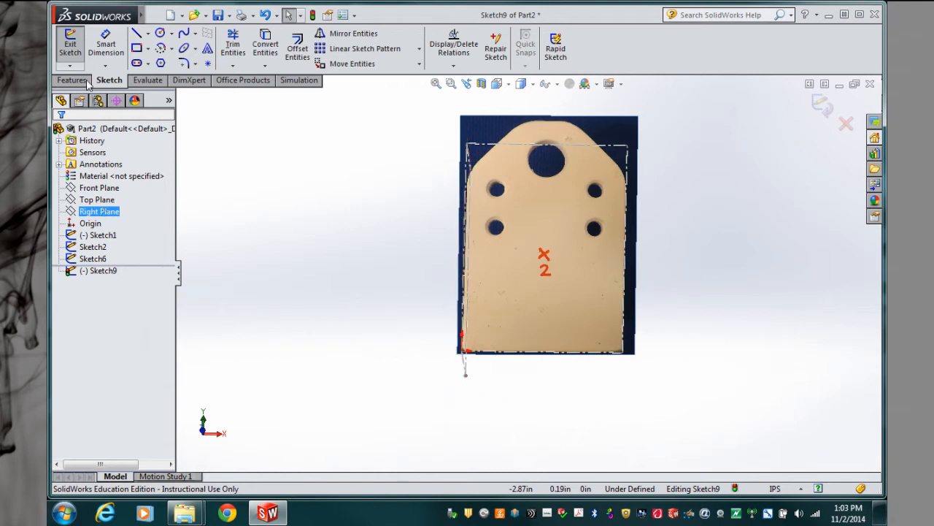
click(71, 44)
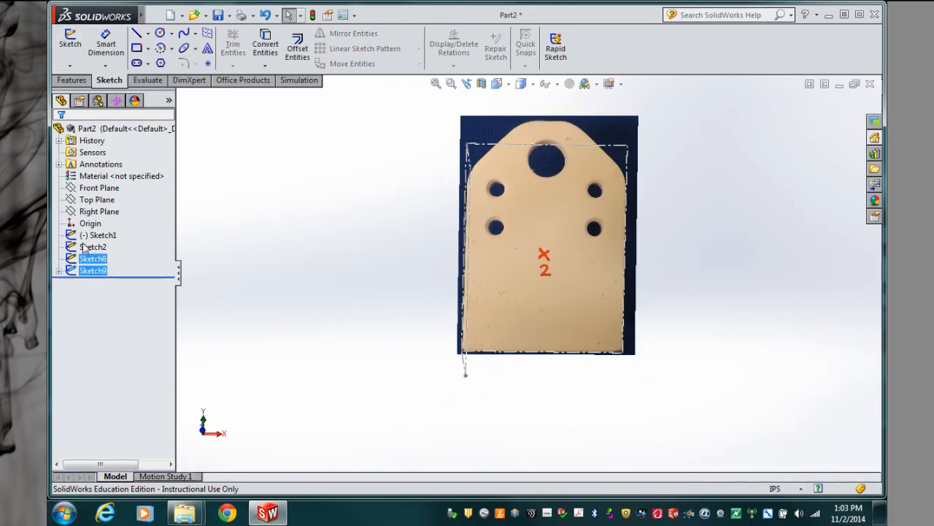
Step: Start a new sketch on the Right Plane, viewed normal to the plane
click(97, 211)
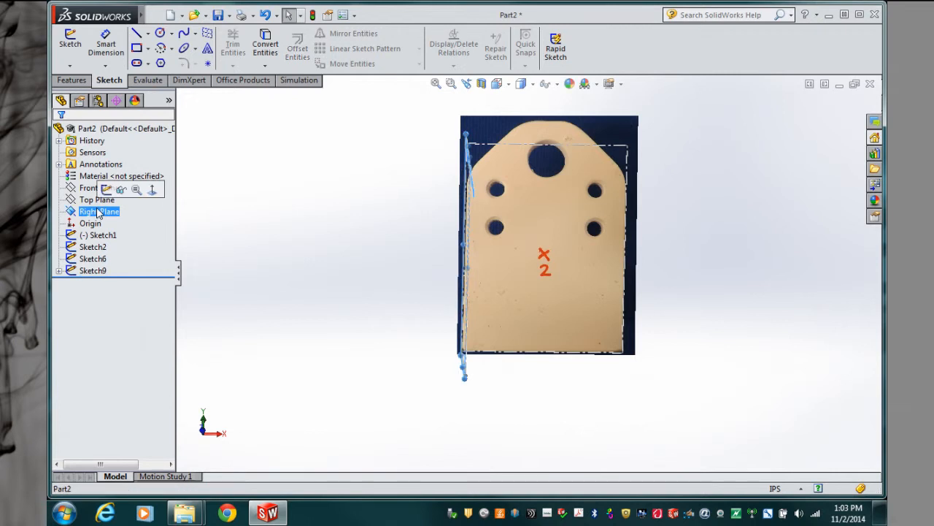
click(150, 191)
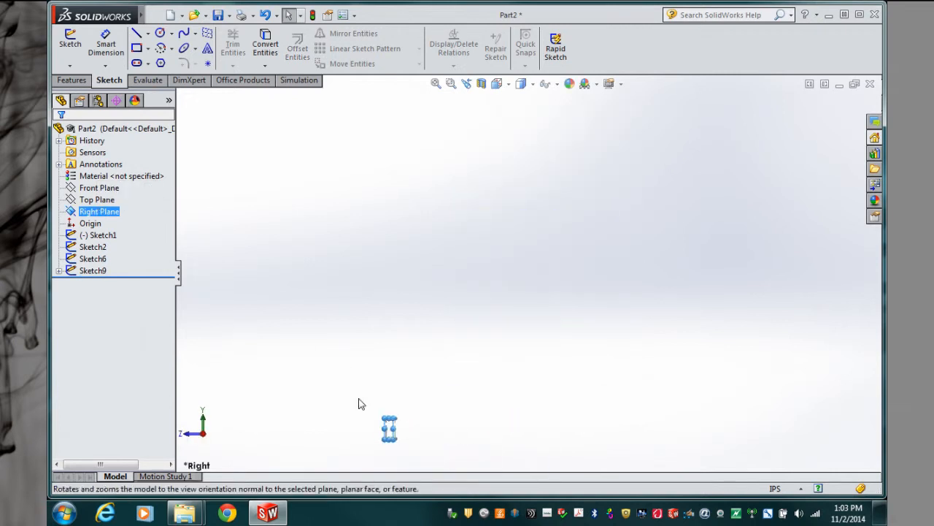
click(451, 84)
drag(380, 412, 415, 465)
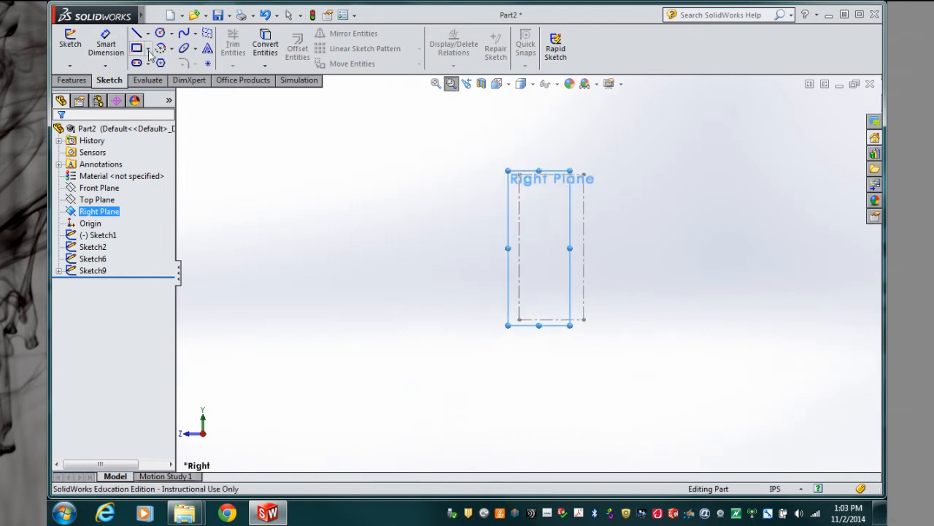
click(70, 40)
Step: Insert the side-view sketch picture DSCF0961 into the Right Plane sketch
click(156, 15)
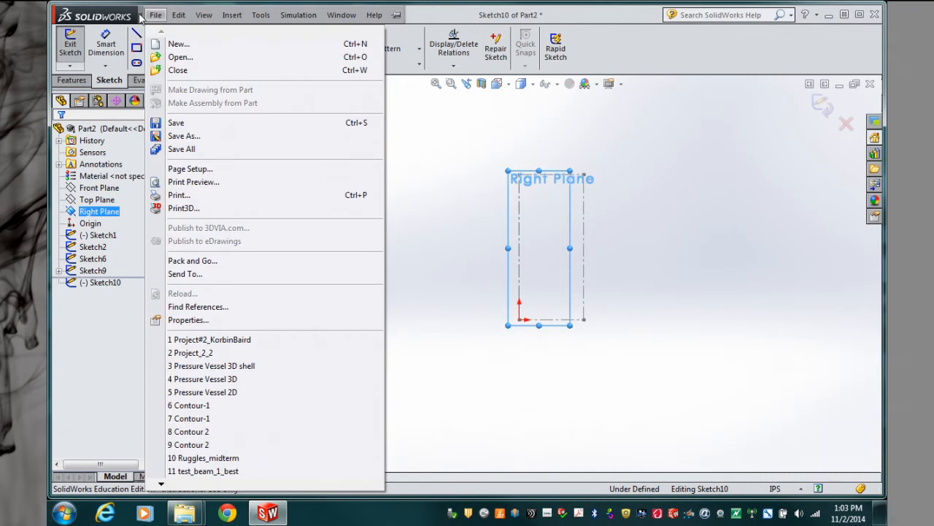
click(261, 14)
click(269, 17)
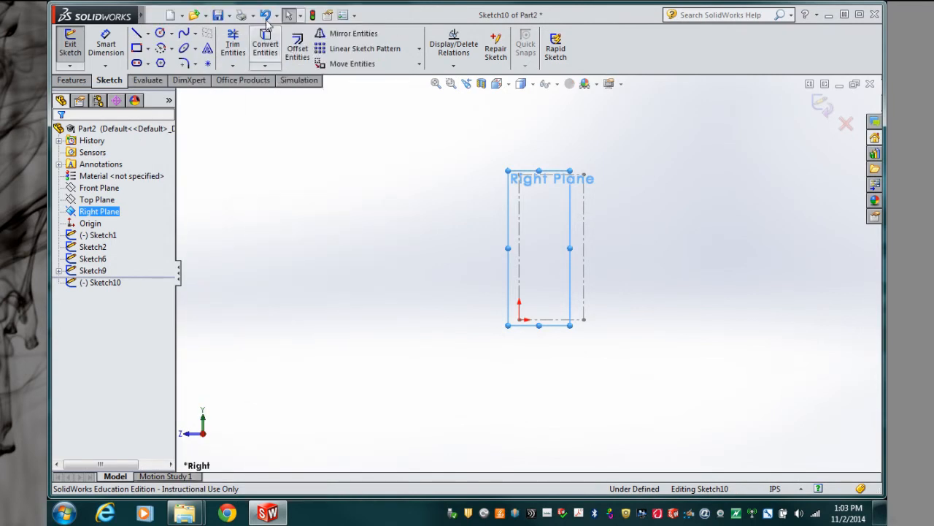
click(233, 15)
mouse_move(261, 15)
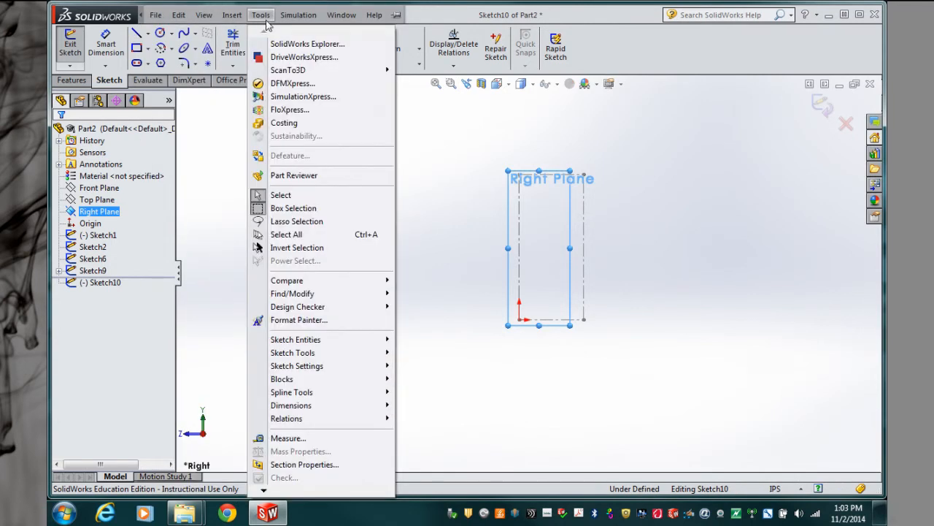
mouse_move(283, 355)
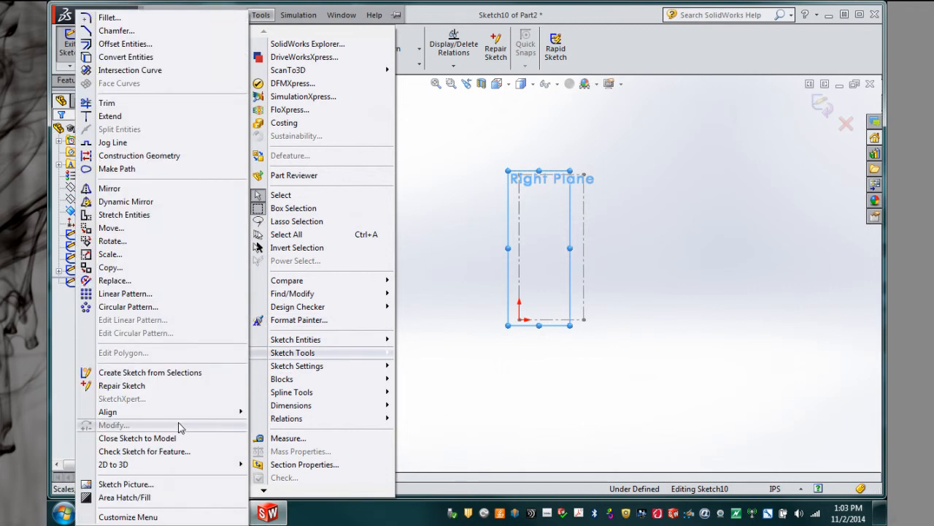
click(129, 482)
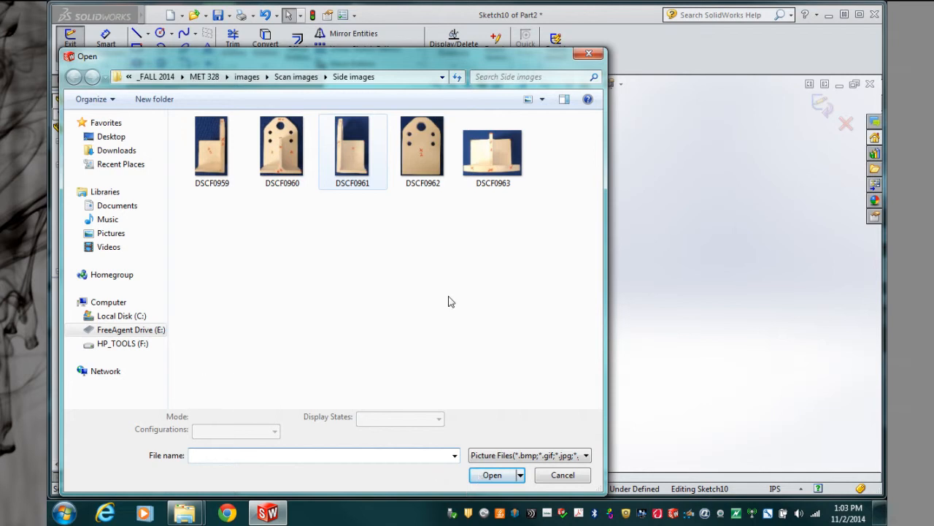
key(Escape)
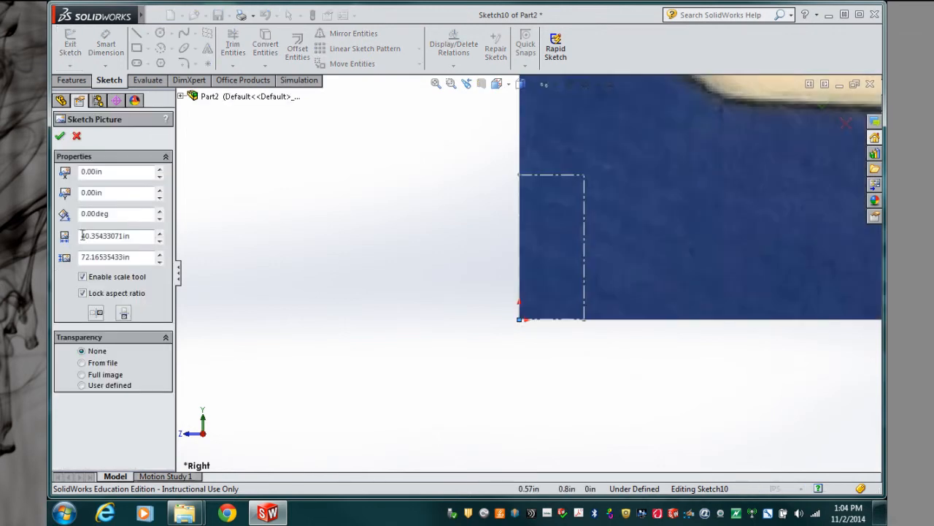
Step: Set the side picture's width to 1.5 in, and rescale and move it over the construction rectangle at about 1.26 by 2.25 in
drag(81, 236, 187, 236)
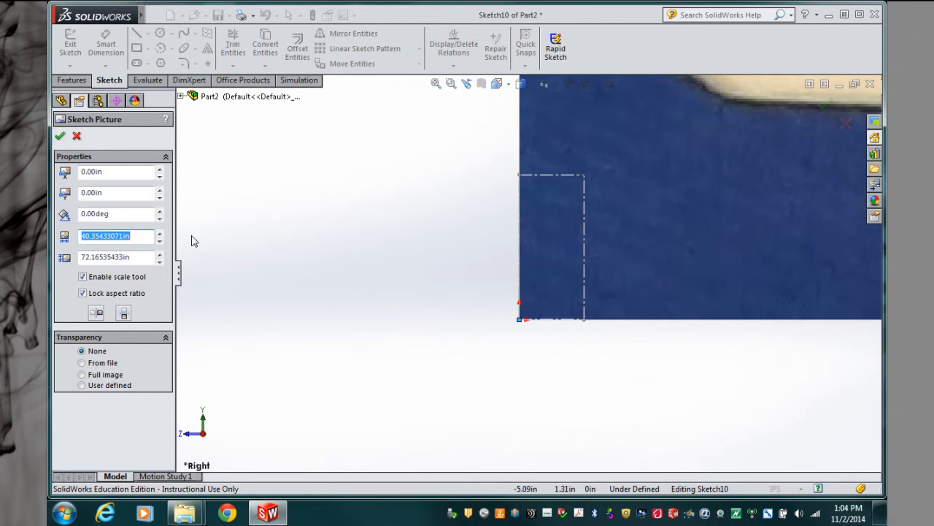
text(1.)
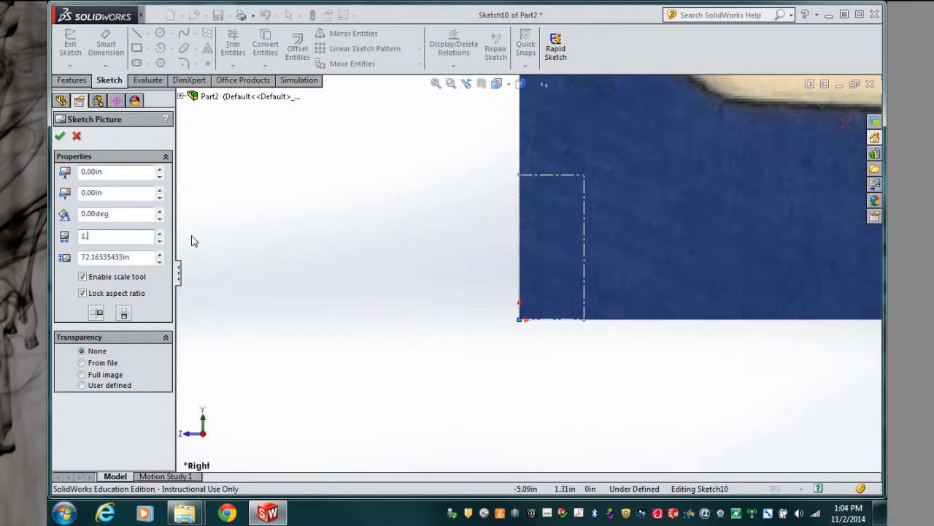
text(5)
key(Return)
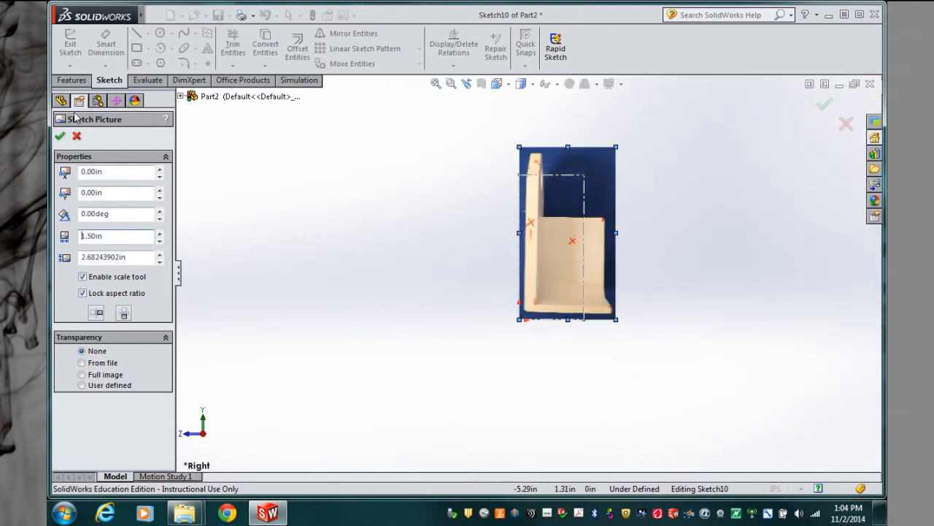
drag(607, 158, 597, 175)
drag(542, 238, 544, 242)
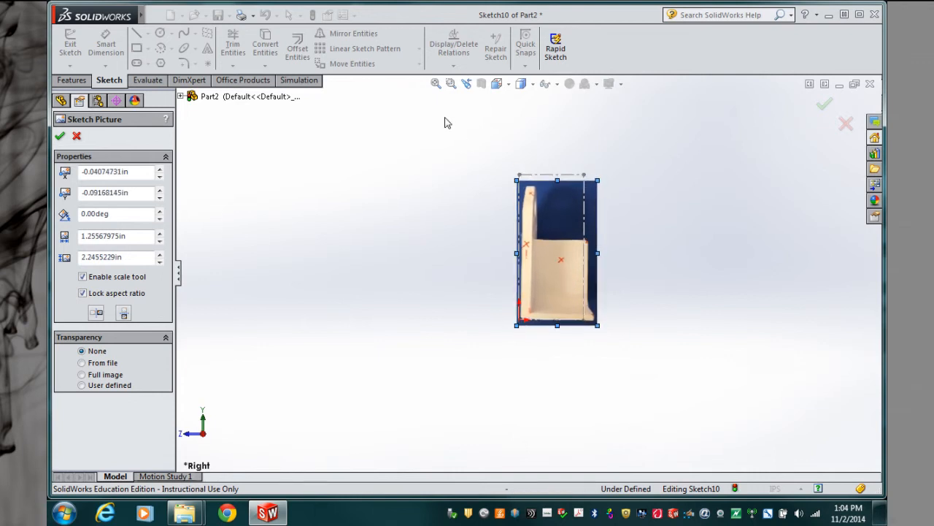
Step: Nudge the side picture to about X -0.058 in, Y -0.115 in so the part's lower corner meets the origin
click(450, 84)
drag(490, 167, 638, 407)
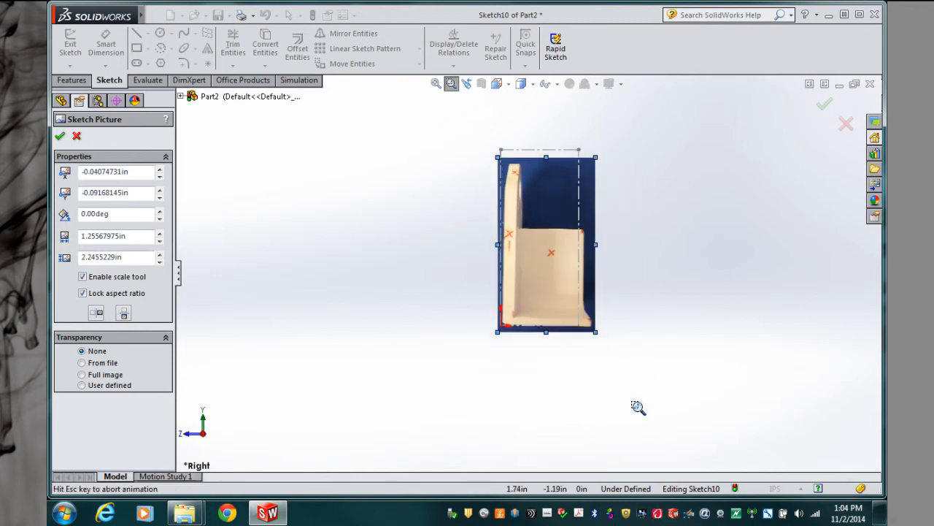
click(451, 83)
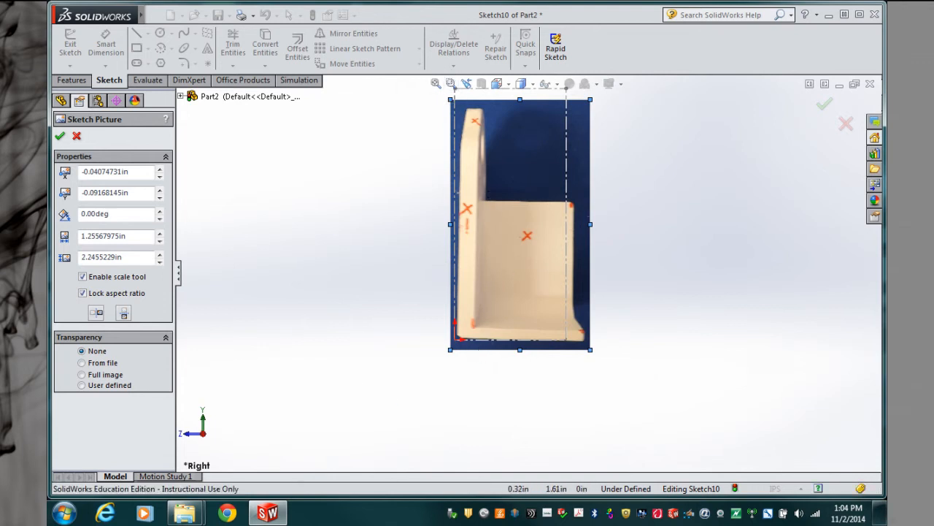
drag(508, 158, 506, 161)
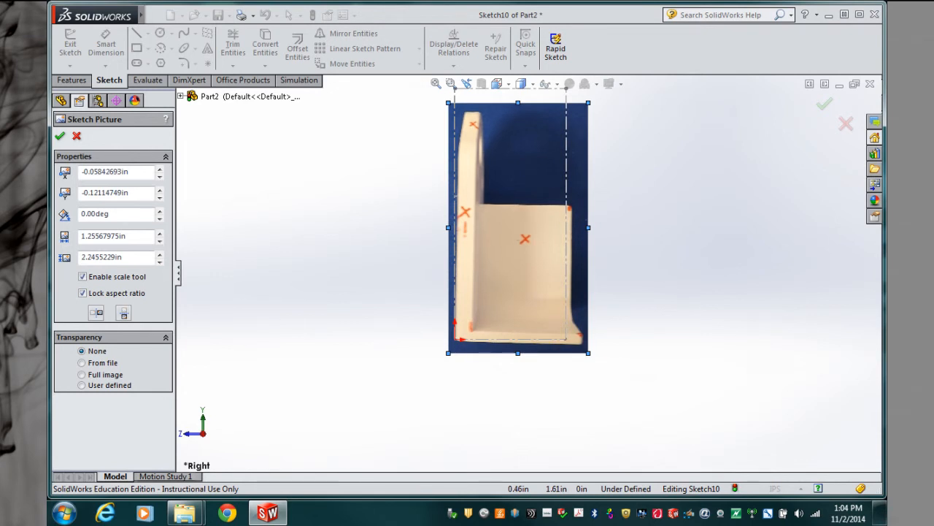
drag(506, 161, 505, 161)
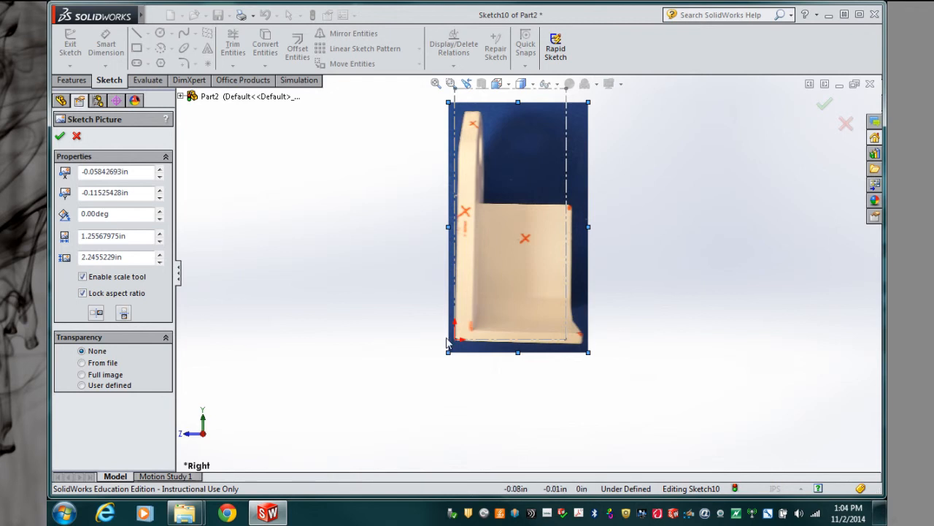
Step: Rotate the side picture by 2 degrees, and rescale and nudge it to about 1.12 by 2.00 in at the construction rectangle
click(82, 213)
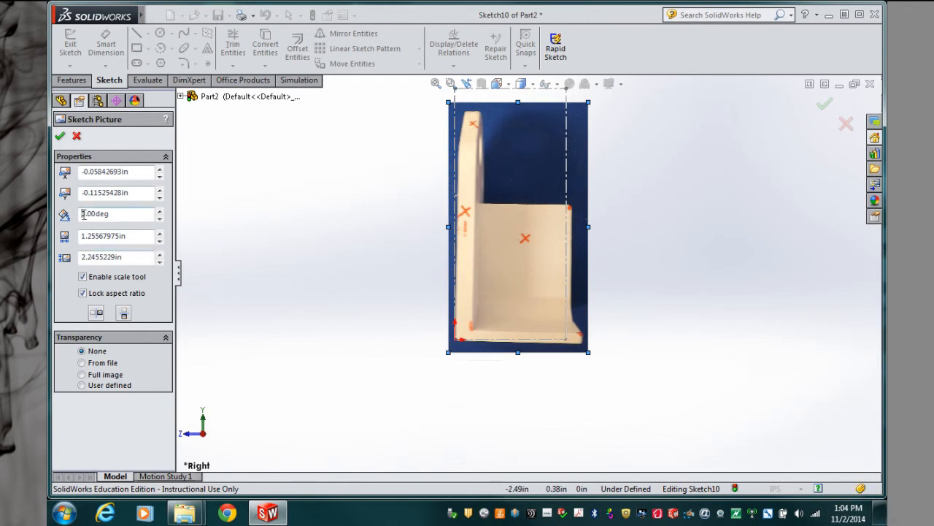
key(Delete)
text(2)
key(Return)
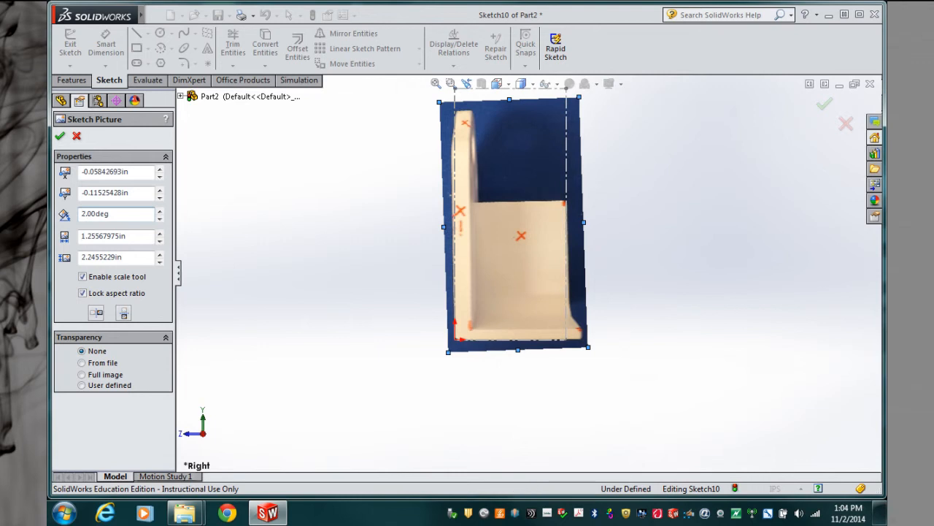
drag(579, 97, 565, 127)
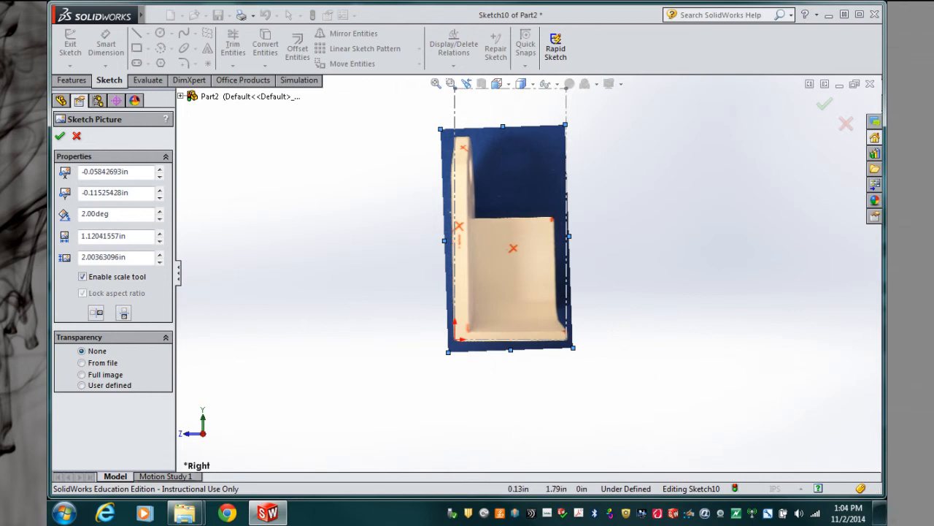
drag(466, 139, 465, 137)
Step: Set the side picture's rotation angle to 1.5 degrees
click(85, 213)
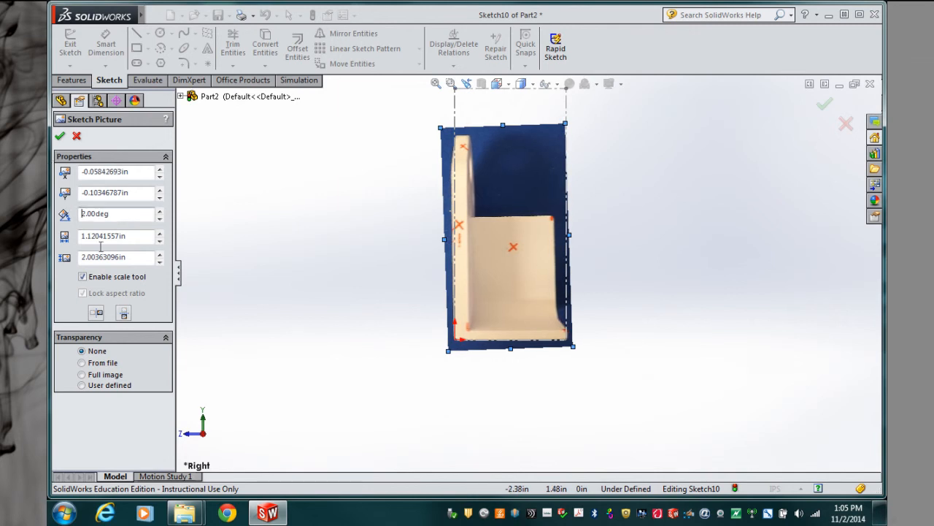
key(BackSpace)
key(BackSpace)
text(1.5)
key(Return)
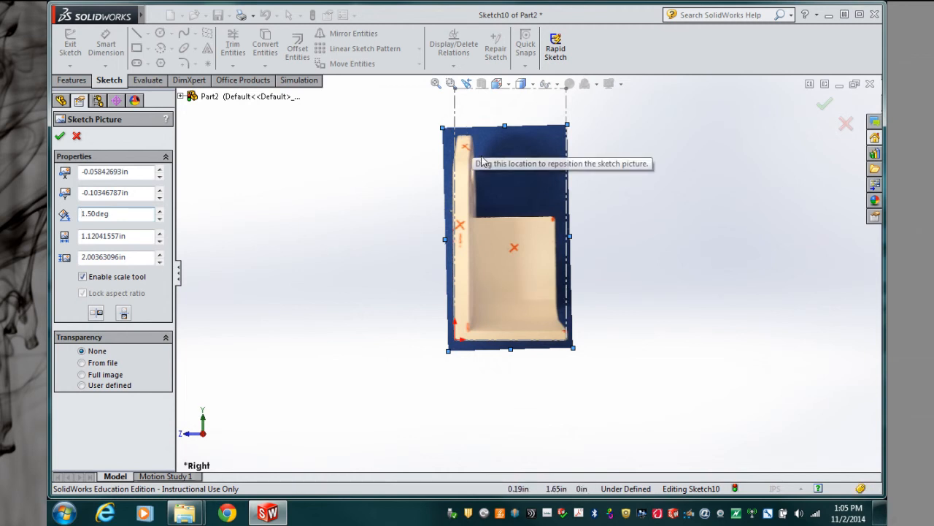
Step: Rescale and move the side picture to about 1.12 by 1.99 in so the part fits the construction rectangle's width, and accept it
mouse_move(505, 126)
mouse_down()
mouse_move(503, 82)
mouse_move(515, 87)
mouse_up()
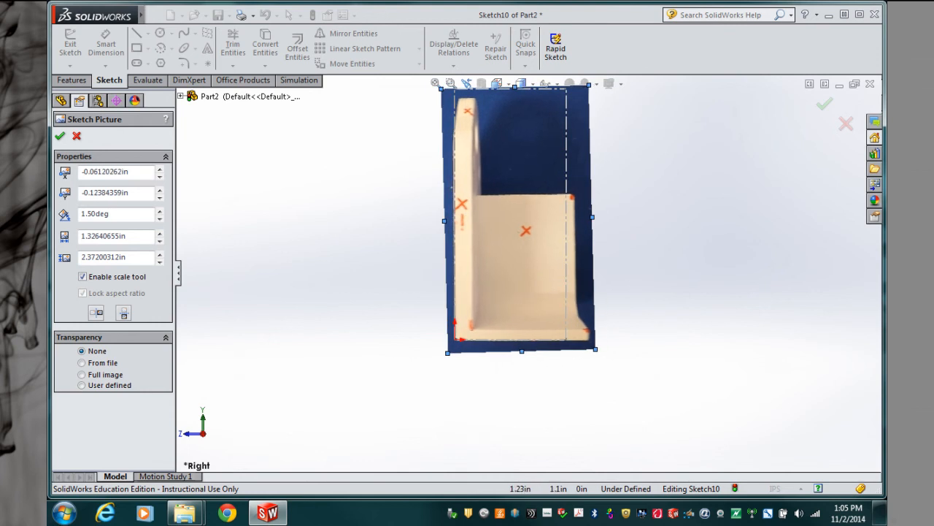
drag(595, 349, 575, 332)
drag(572, 218, 576, 221)
drag(467, 318, 469, 324)
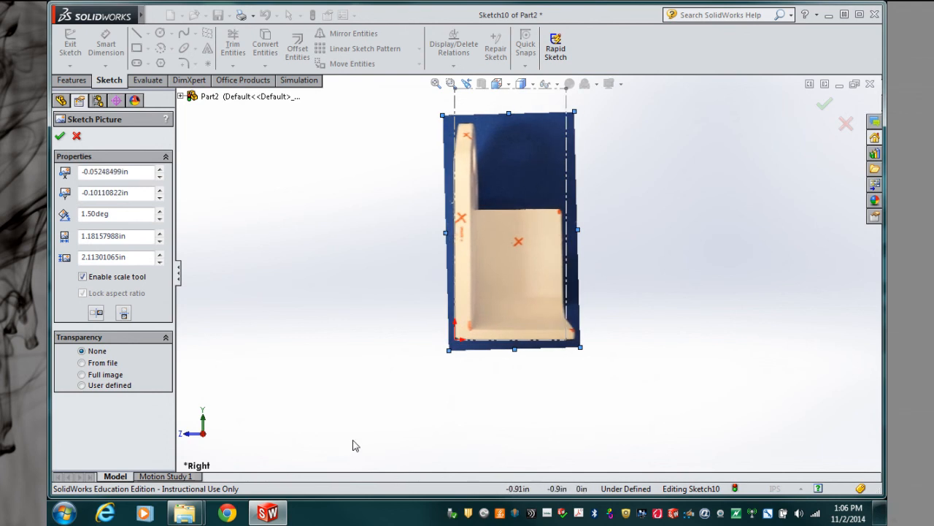
drag(575, 112, 567, 125)
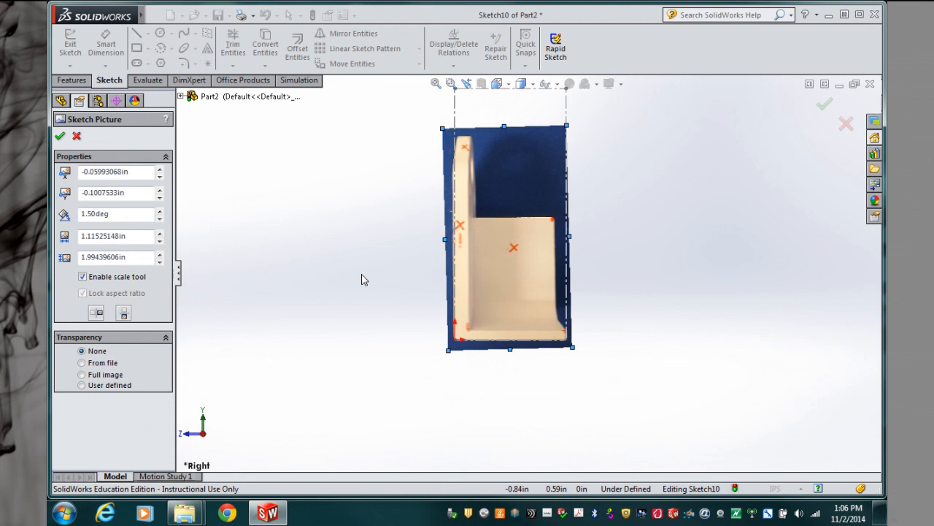
click(60, 136)
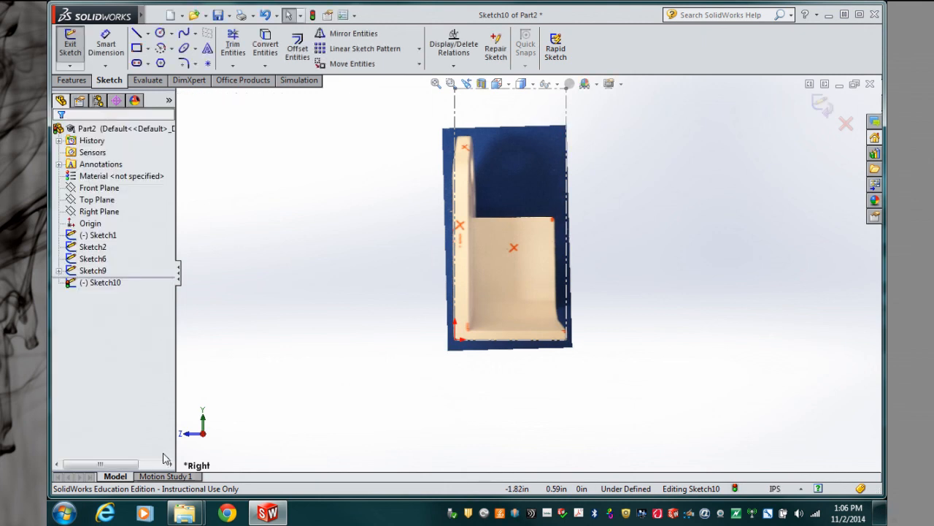